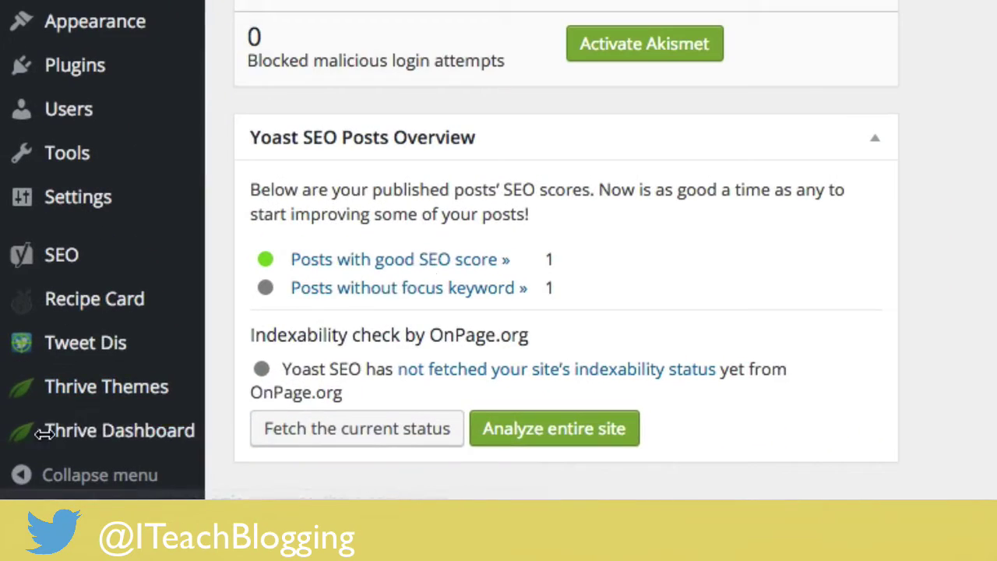
# - Open the Thrive Dashboard in the WordPress admin and go to the Thrive Leads dashboard
pyautogui.moveTo(75, 497)
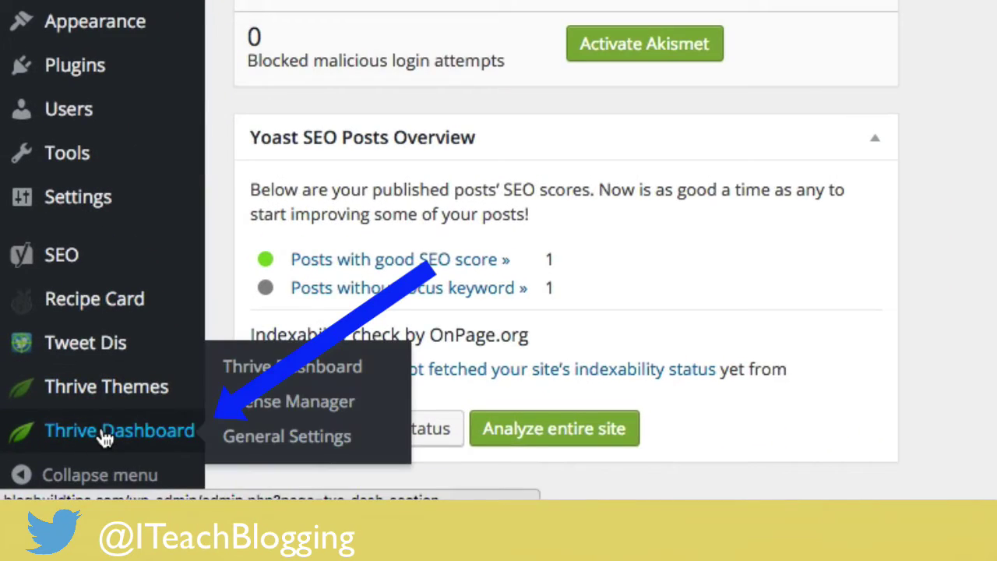
pyautogui.click(105, 438)
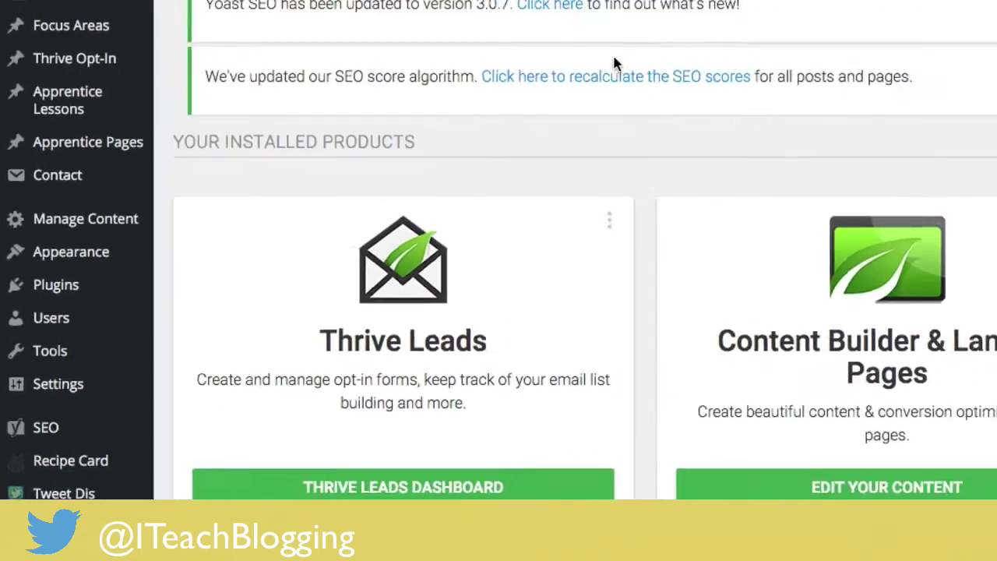
pyautogui.scroll(-3, 818, 159)
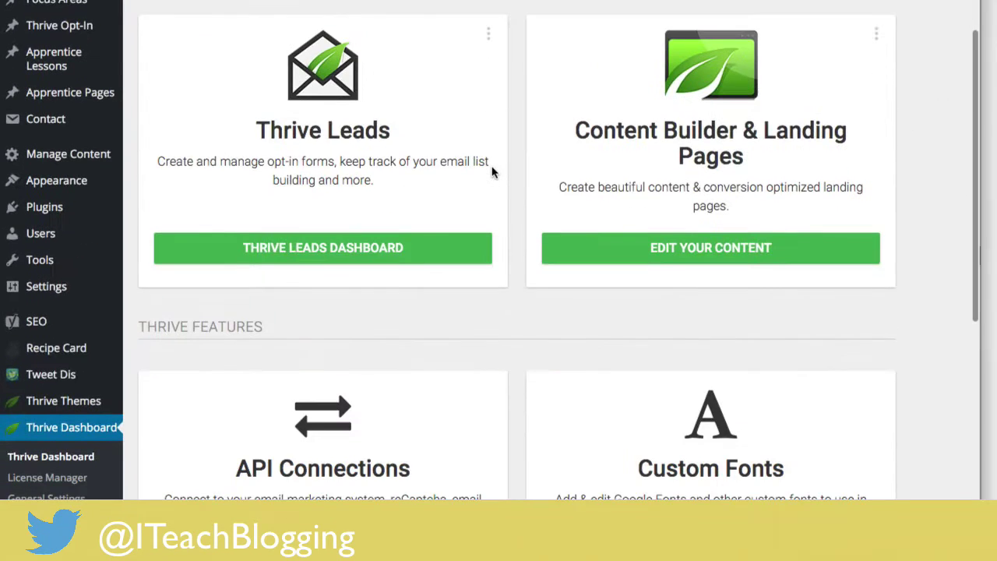
pyautogui.scroll(-1, 509, 169)
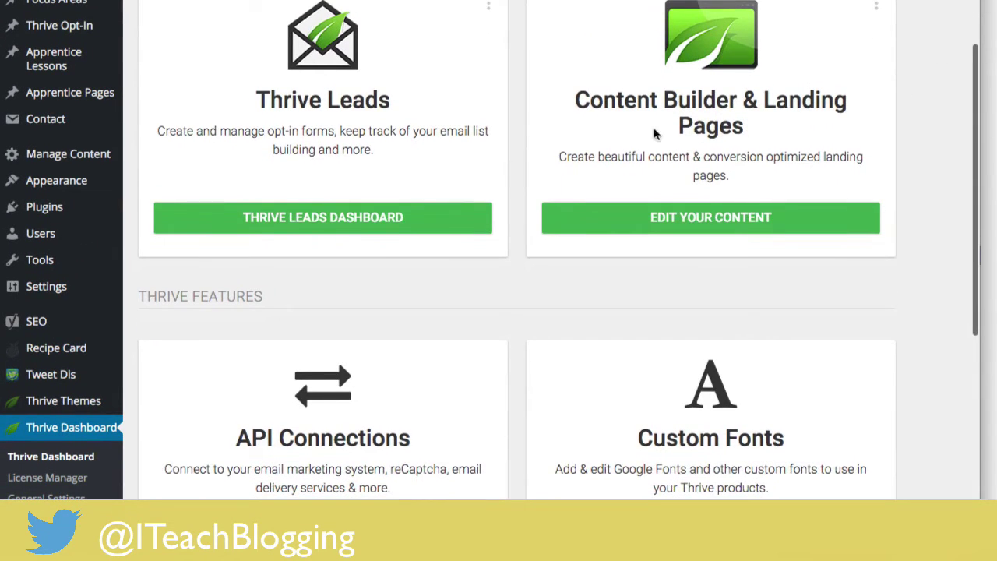
pyautogui.scroll(-6, 496, 133)
pyautogui.scroll(8, 497, 135)
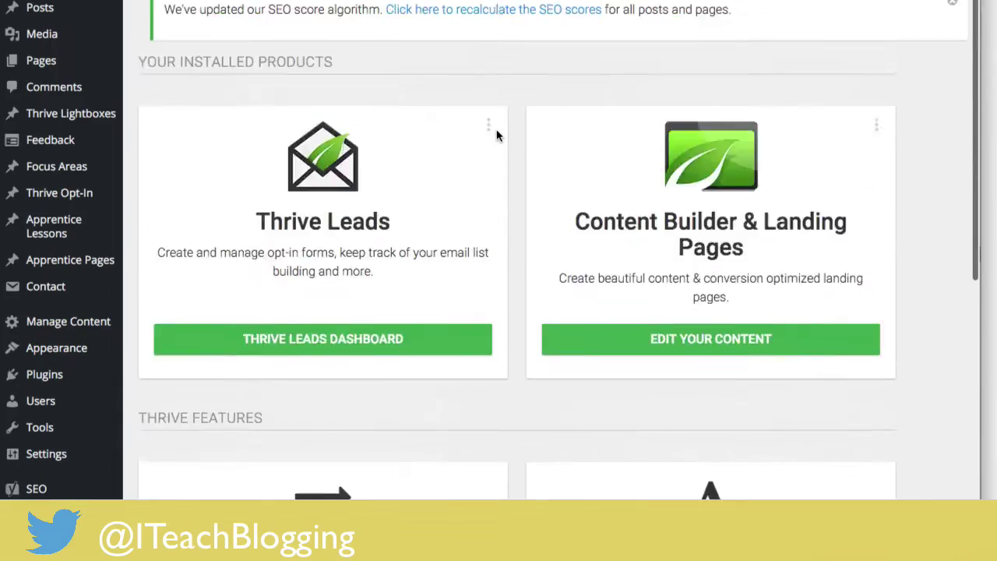
pyautogui.scroll(-4, 498, 138)
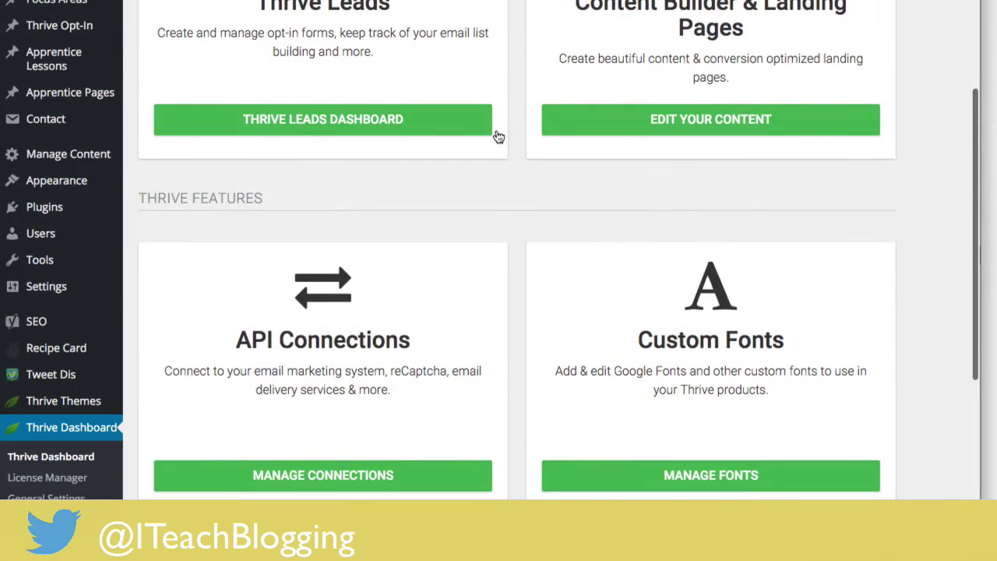
pyautogui.click(340, 132)
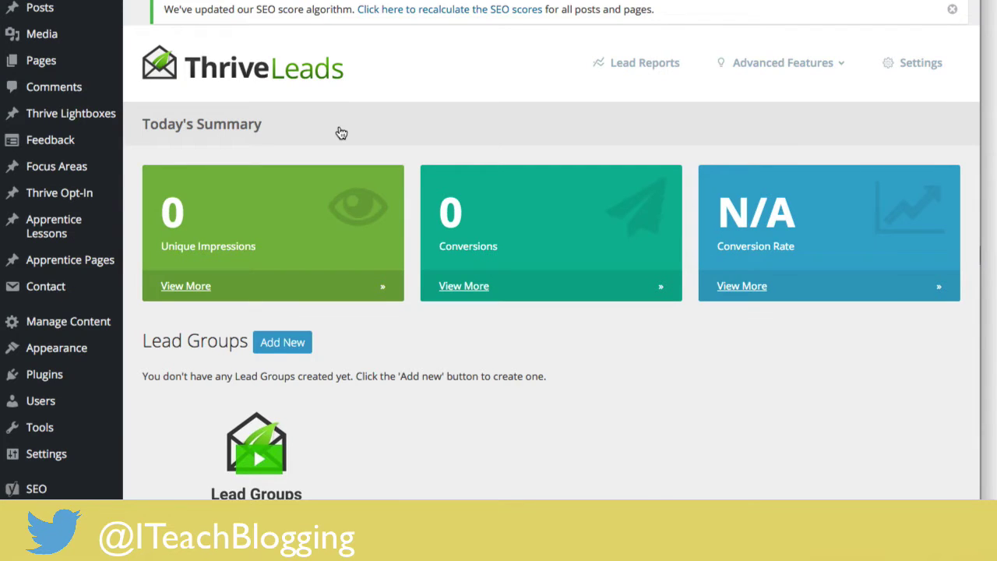
# - Add a new lead group named "Example Pop Up"
pyautogui.scroll(-3, 428, 106)
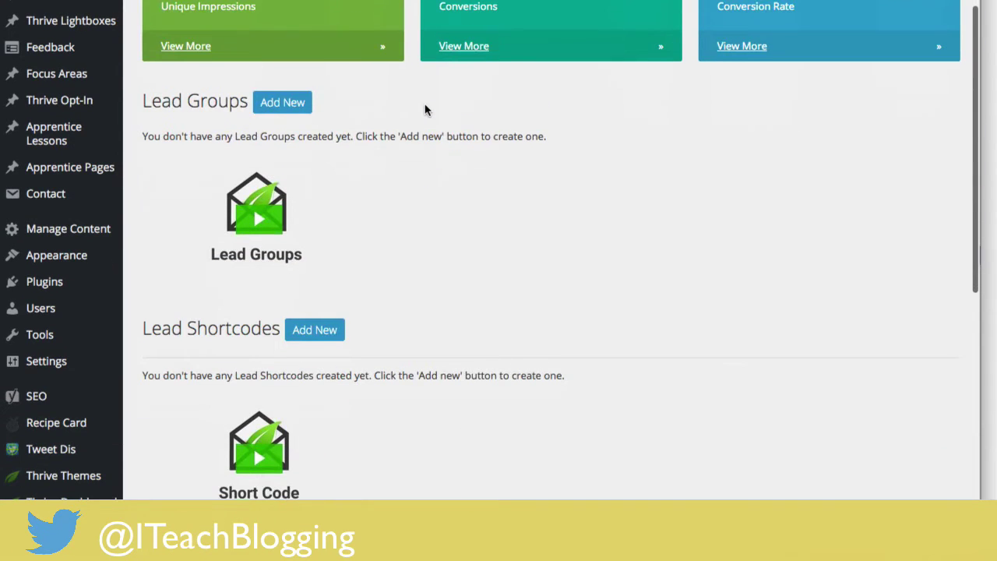
pyautogui.scroll(-1, 425, 108)
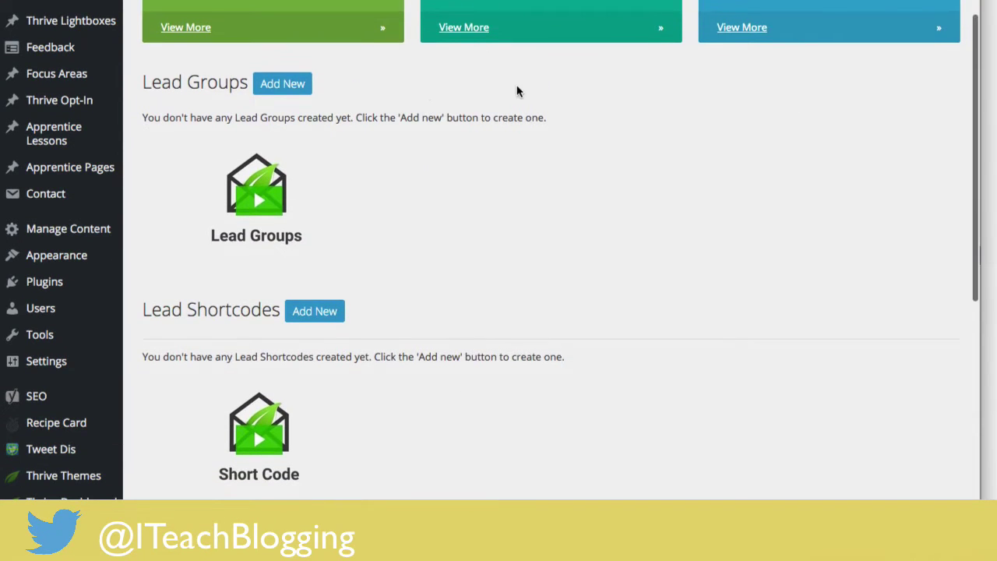
pyautogui.click(274, 91)
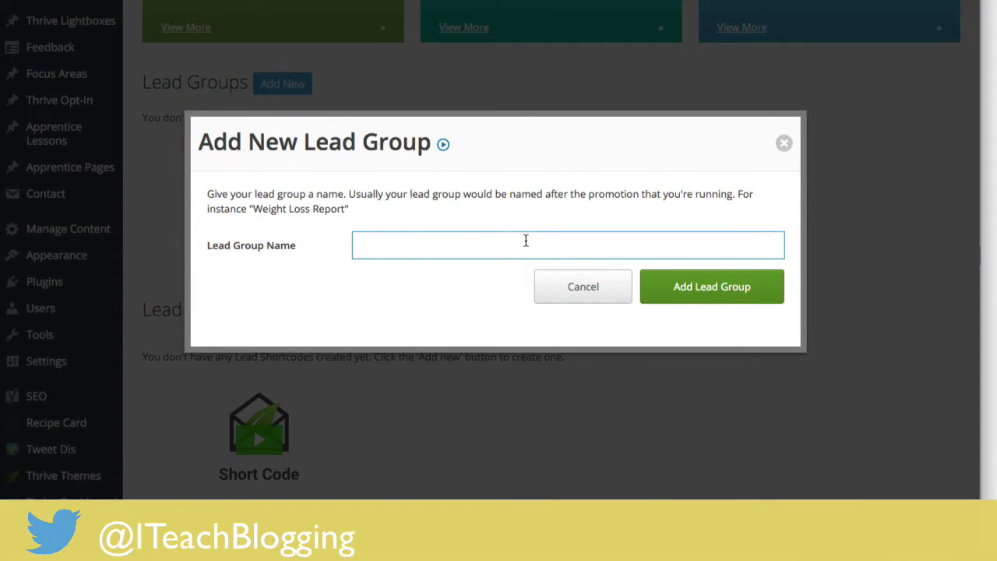
pyautogui.write('Example Pop Up')
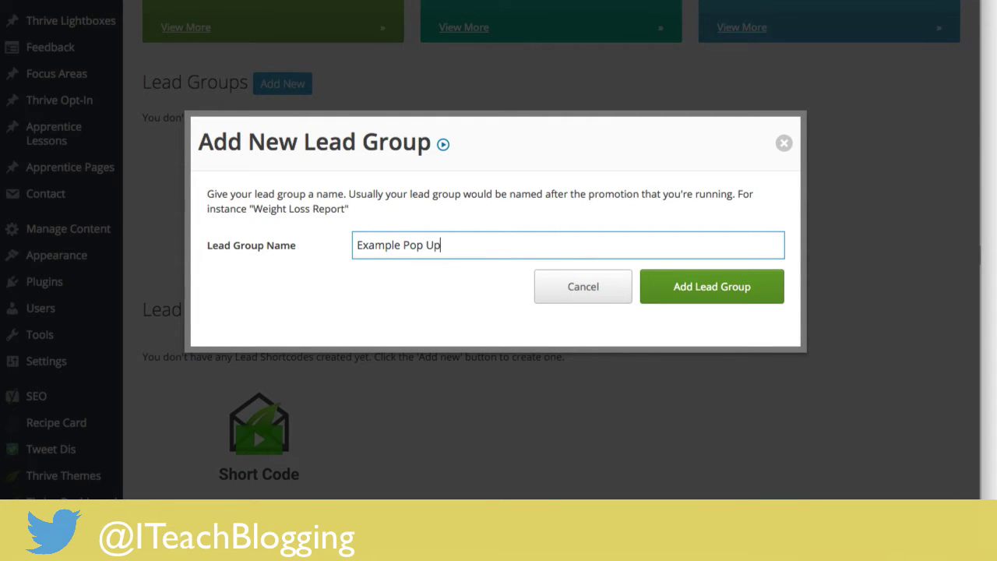
pyautogui.click(715, 288)
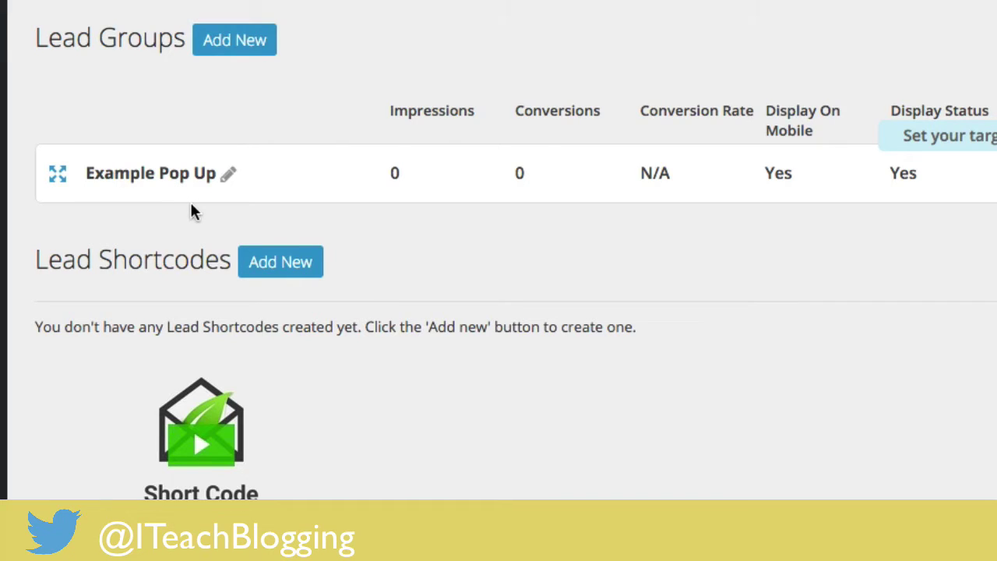
# - Expand the details of the Example Pop Up lead group and open the forms page of its Lightbox type
pyautogui.click(229, 179)
pyautogui.click(650, 251)
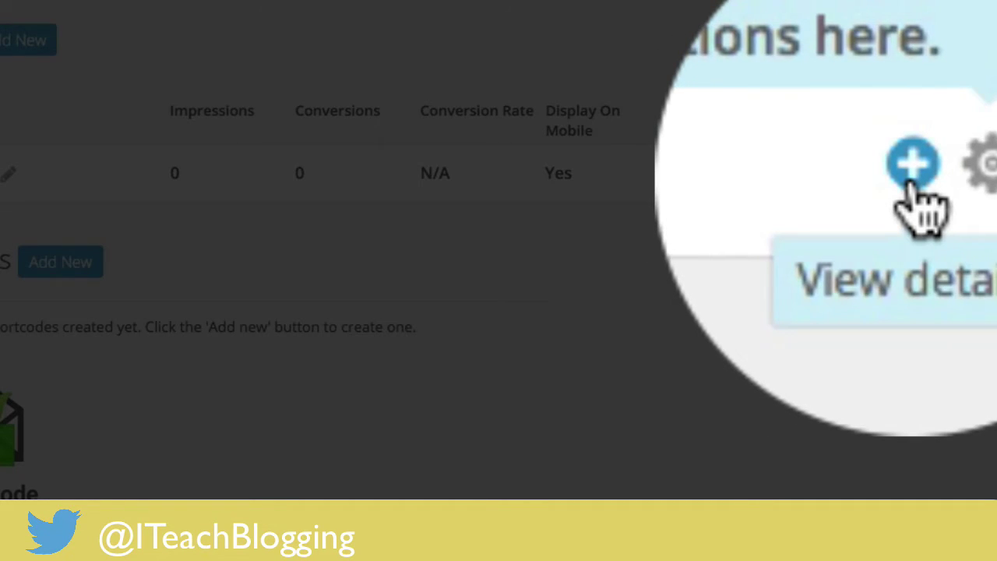
pyautogui.click(910, 174)
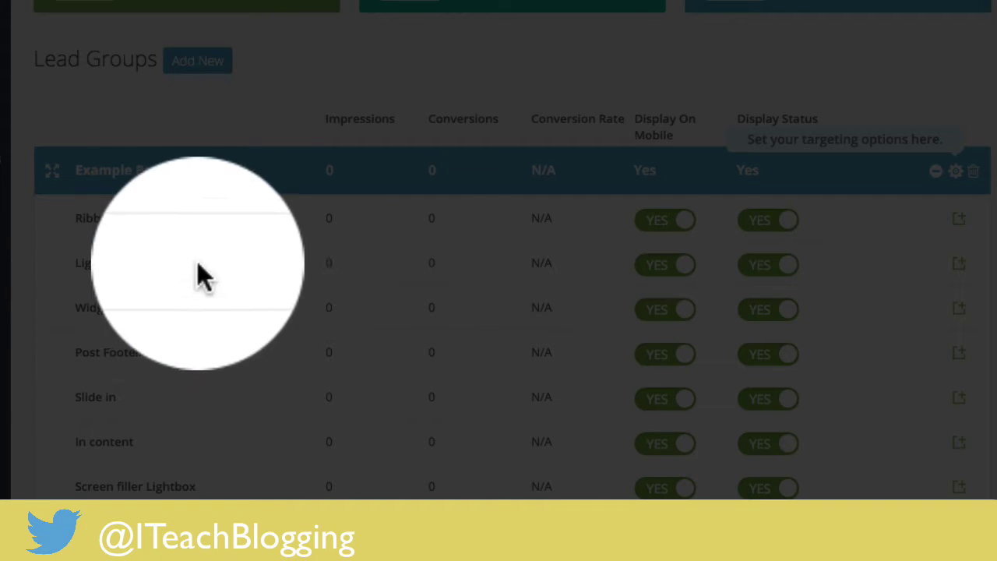
pyautogui.click(959, 264)
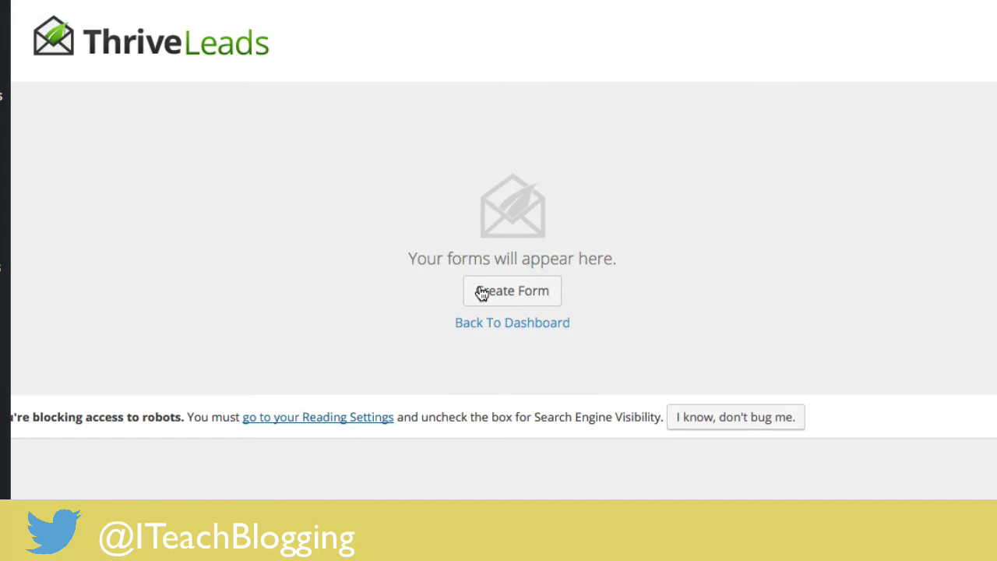
# - Create a Lightbox form named "Example Pop Up"
pyautogui.click(481, 292)
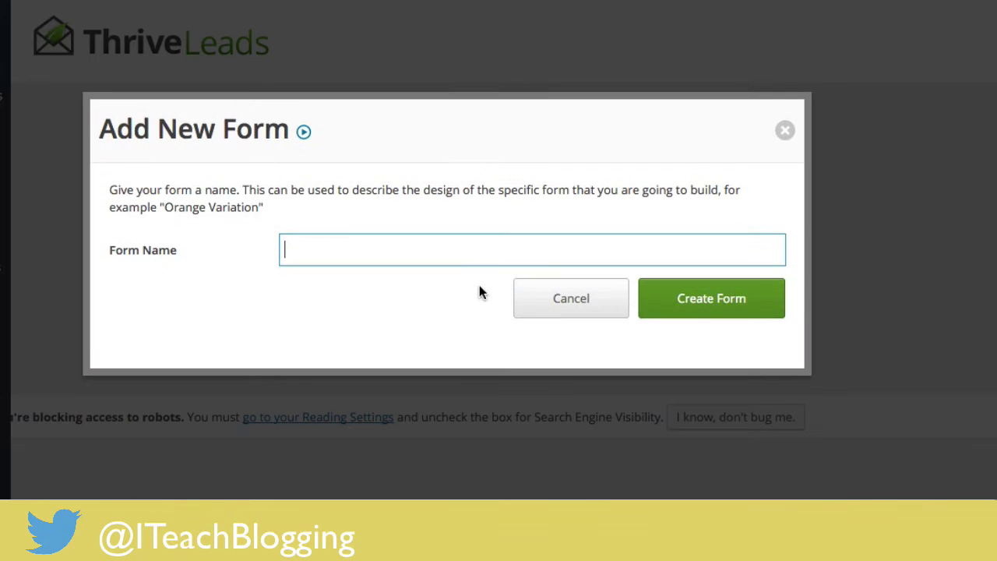
pyautogui.write('Example Pop Up')
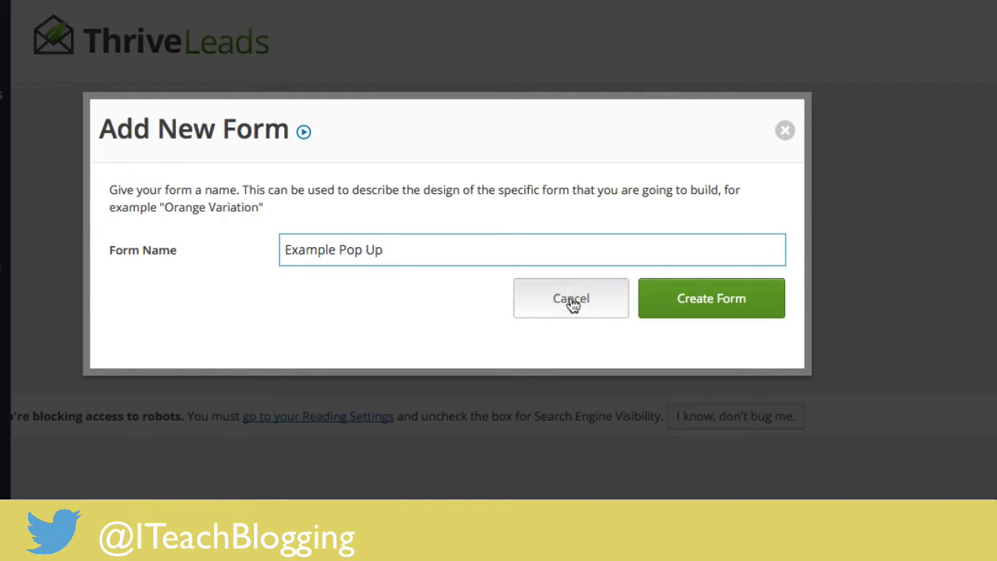
pyautogui.click(667, 311)
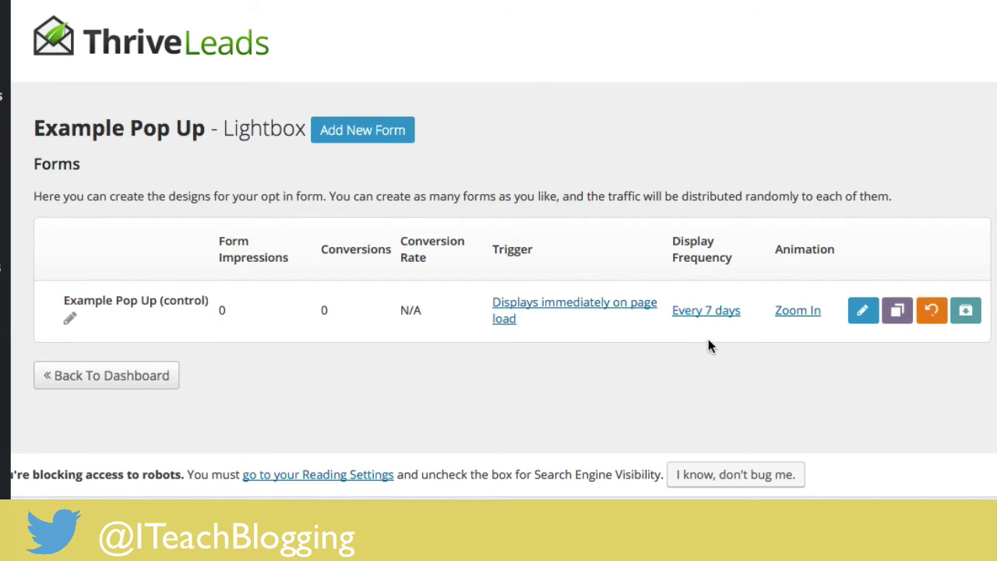
pyautogui.click(797, 311)
pyautogui.click(364, 197)
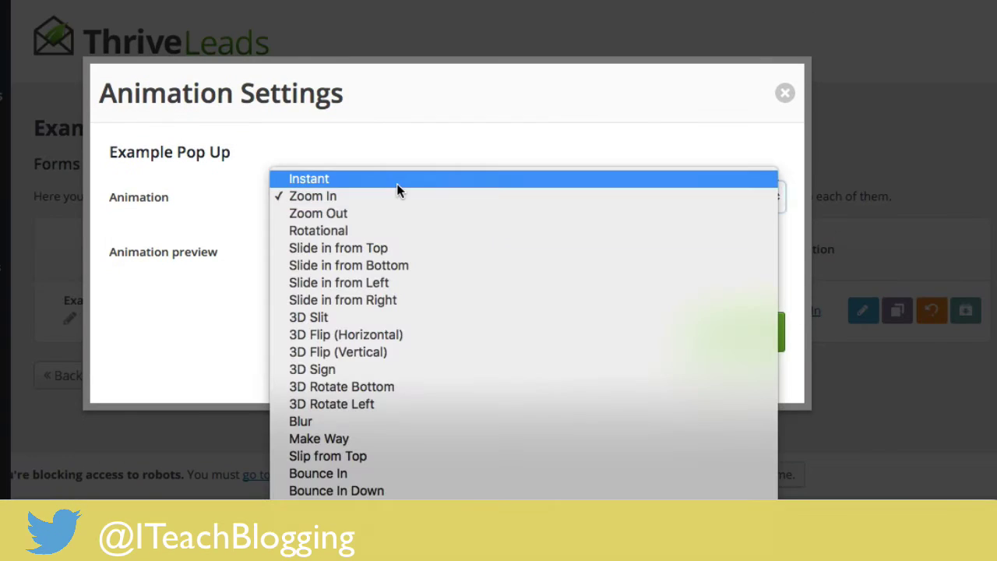
pyautogui.click(350, 269)
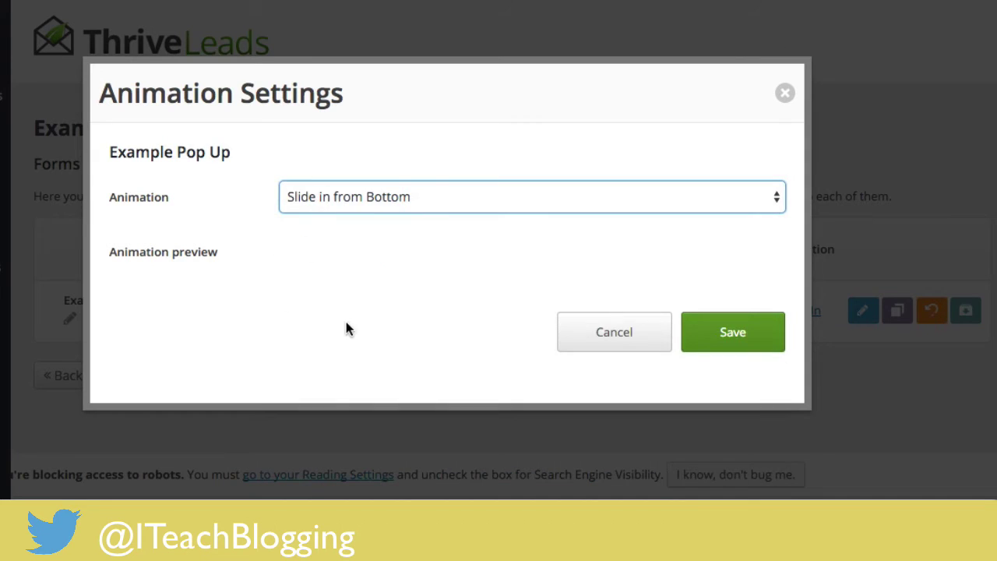
pyautogui.click(612, 331)
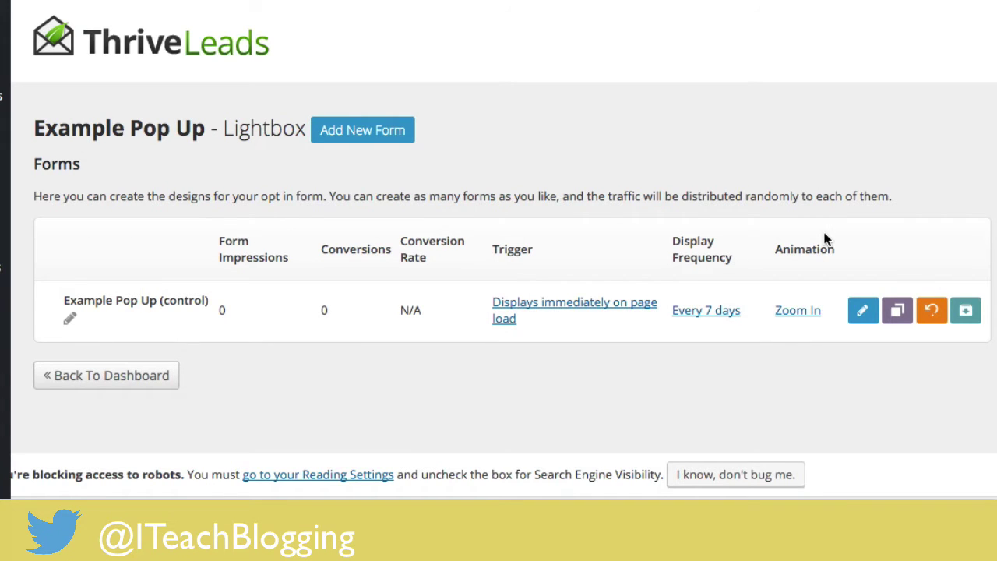
# - Open the design of the Example Pop Up form and look through the available opt-in Lightbox templates
pyautogui.click(869, 322)
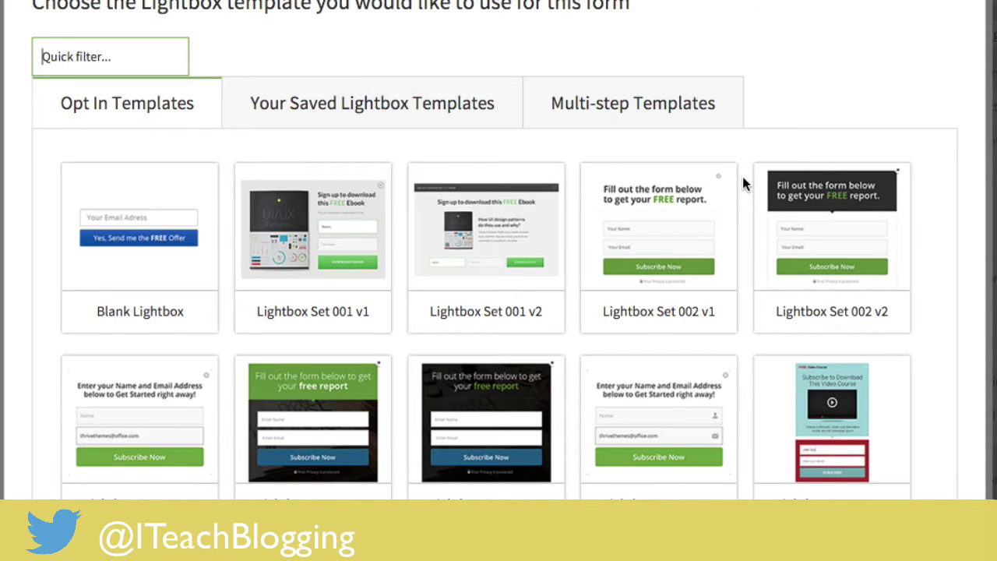
pyautogui.scroll(-1, 742, 181)
pyautogui.scroll(-3, 744, 183)
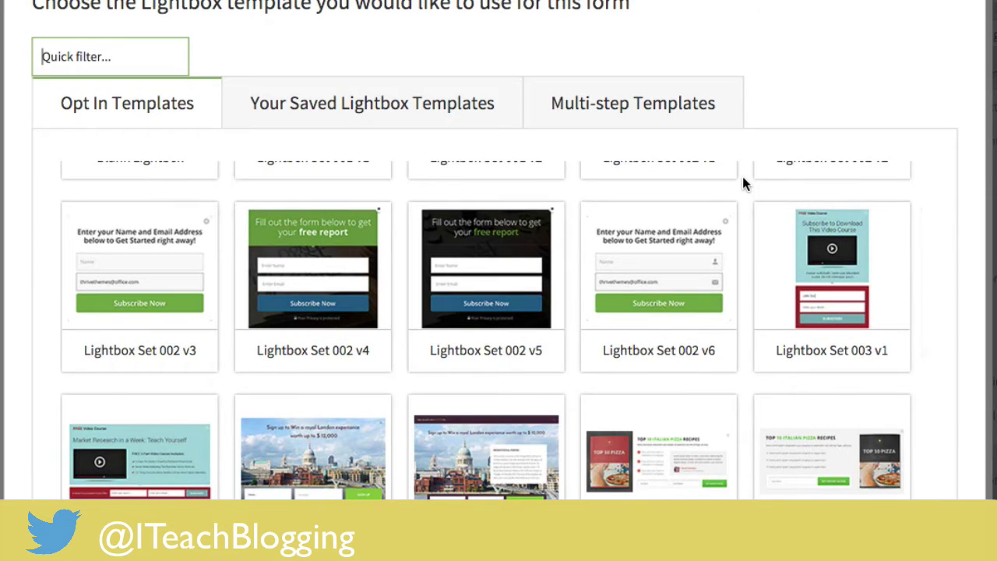
pyautogui.scroll(-1, 742, 178)
pyautogui.scroll(-10, 742, 183)
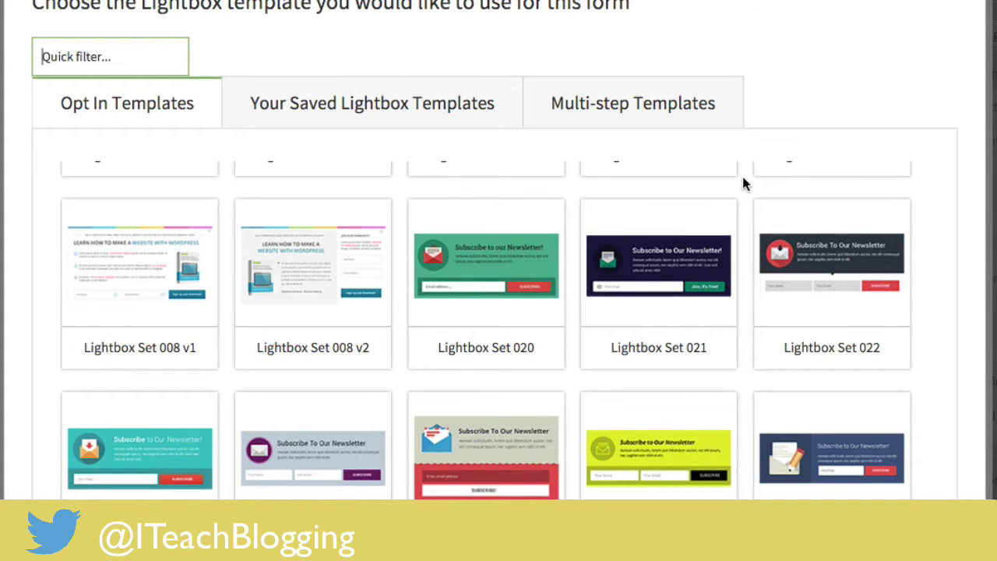
pyautogui.scroll(10, 742, 183)
pyautogui.scroll(3, 742, 183)
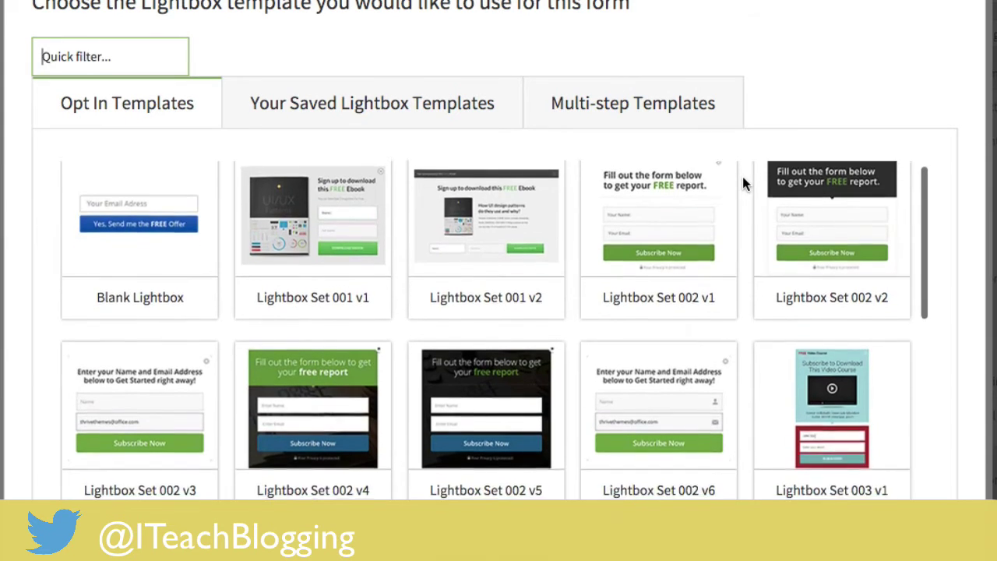
pyautogui.scroll(-2, 742, 183)
pyautogui.scroll(-5, 742, 183)
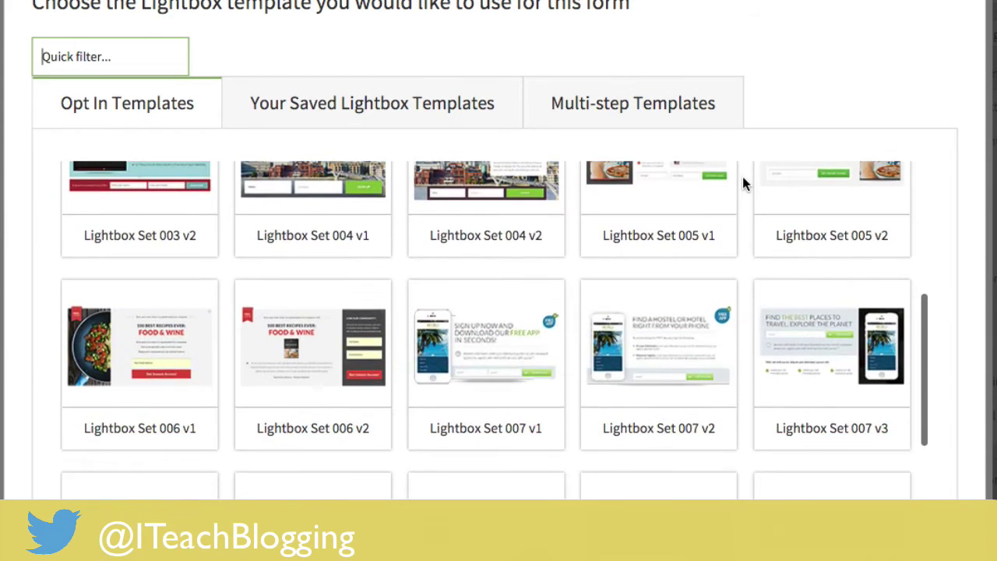
pyautogui.scroll(-9, 742, 183)
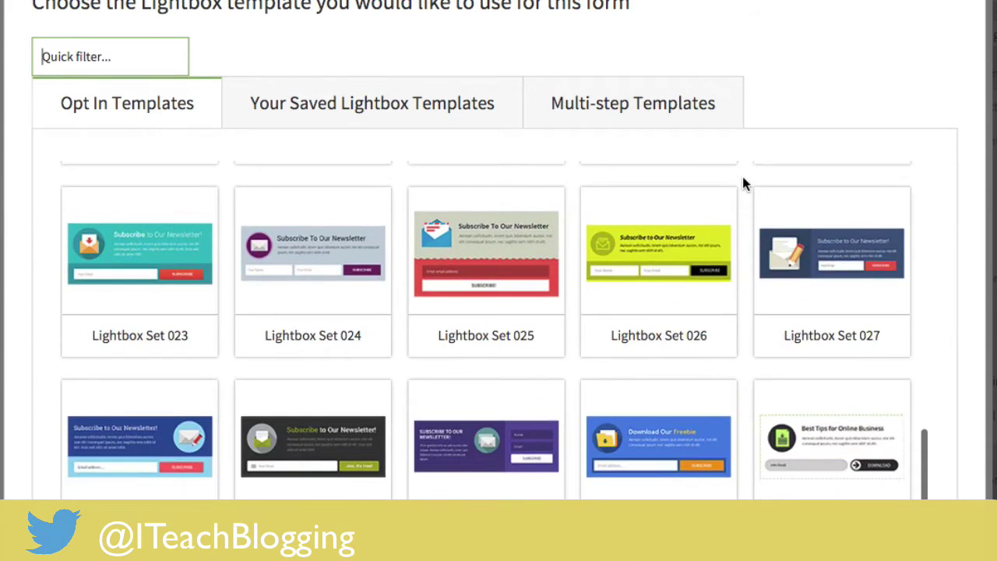
pyautogui.scroll(-7, 742, 183)
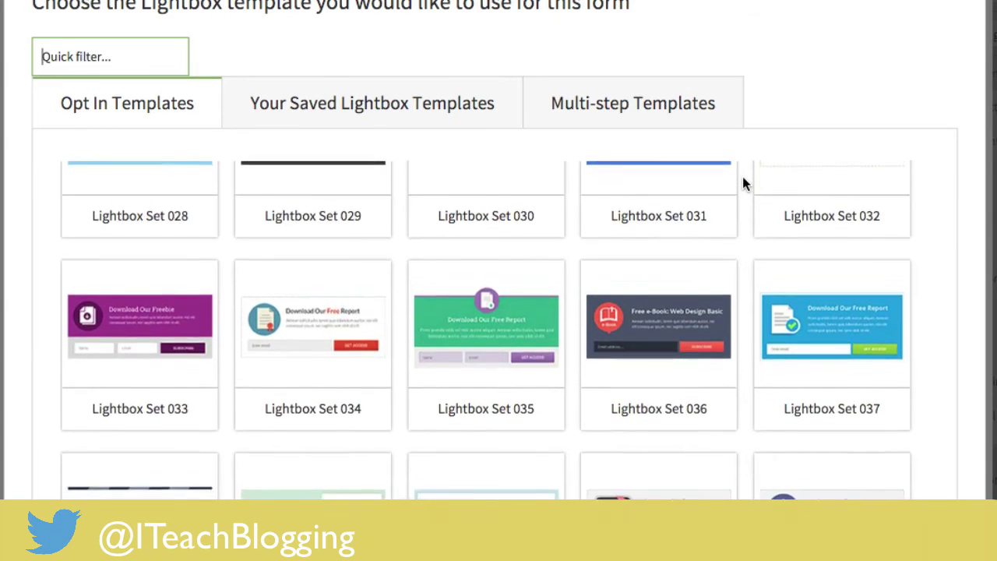
pyautogui.scroll(-1, 742, 183)
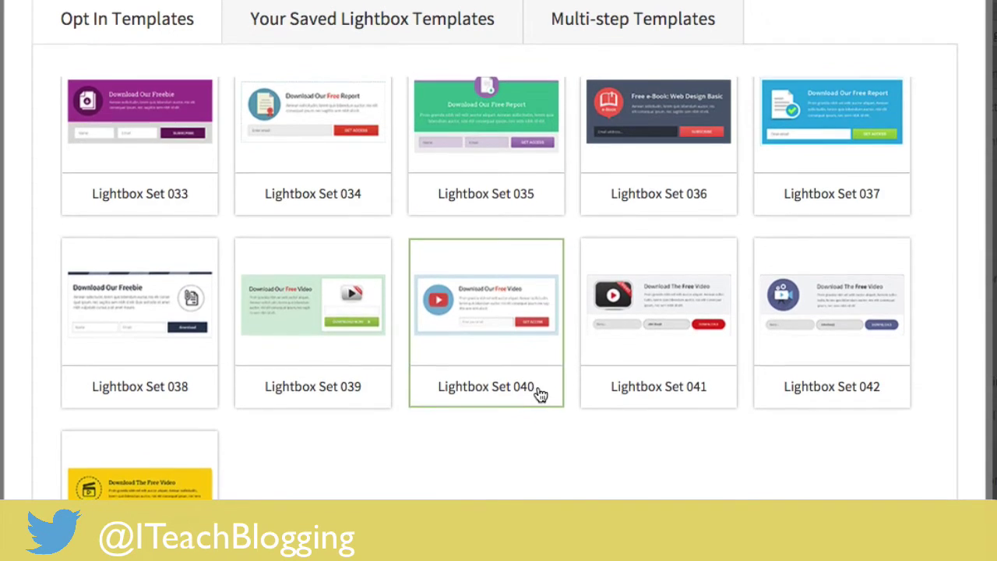
pyautogui.scroll(4, 541, 395)
pyautogui.scroll(5, 540, 395)
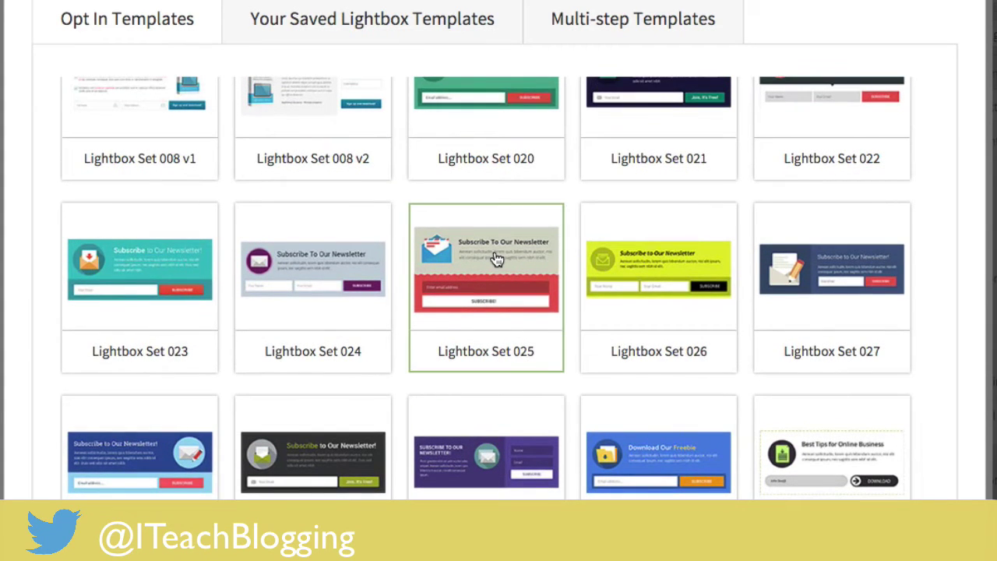
# - Select the Lightbox Set 025 template, compare it with the others, and switch the choice to Lightbox Set 022
pyautogui.click(496, 259)
pyautogui.scroll(8, 475, 293)
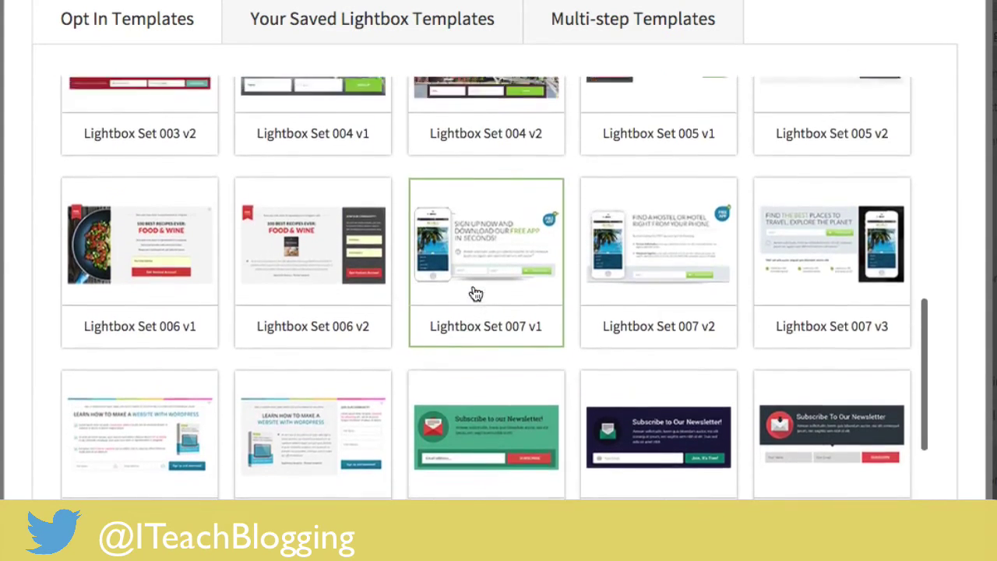
pyautogui.scroll(6, 475, 293)
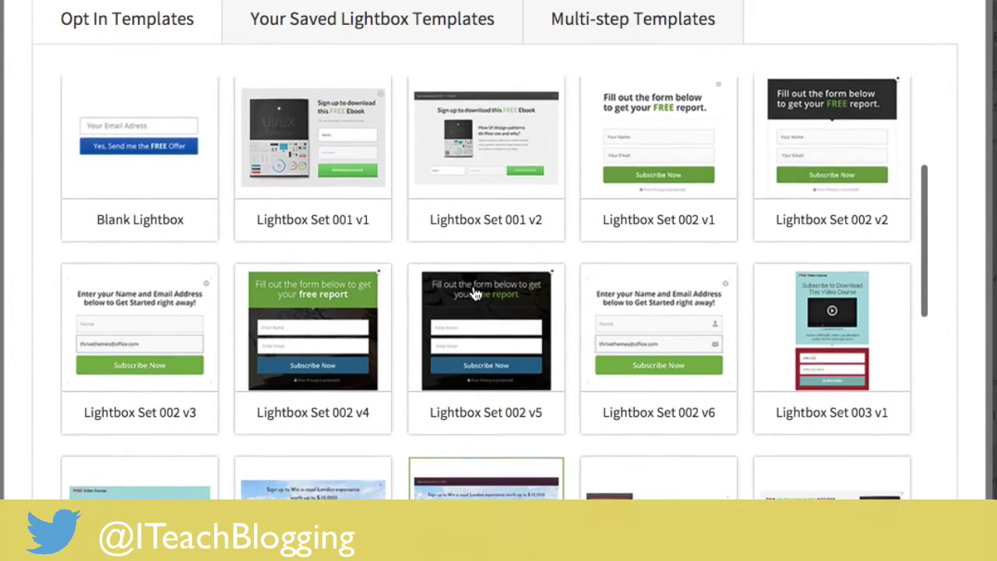
pyautogui.scroll(2, 475, 293)
pyautogui.scroll(-10, 475, 293)
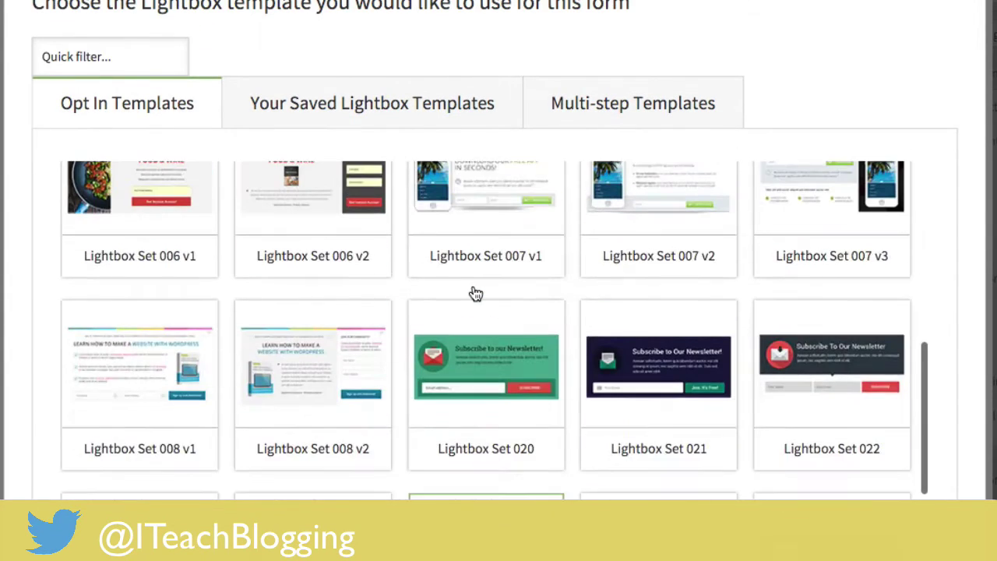
pyautogui.scroll(-1, 475, 293)
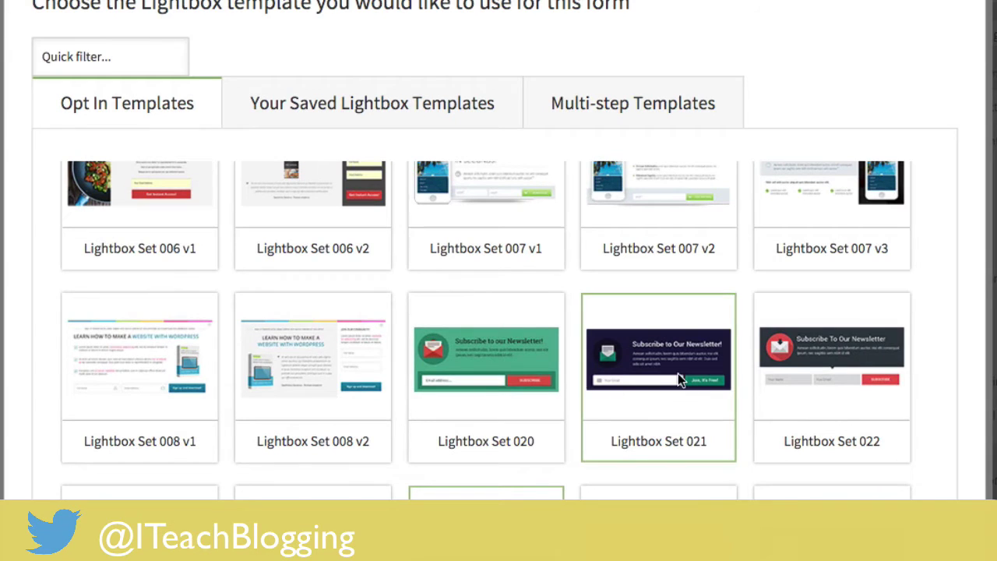
pyautogui.click(869, 363)
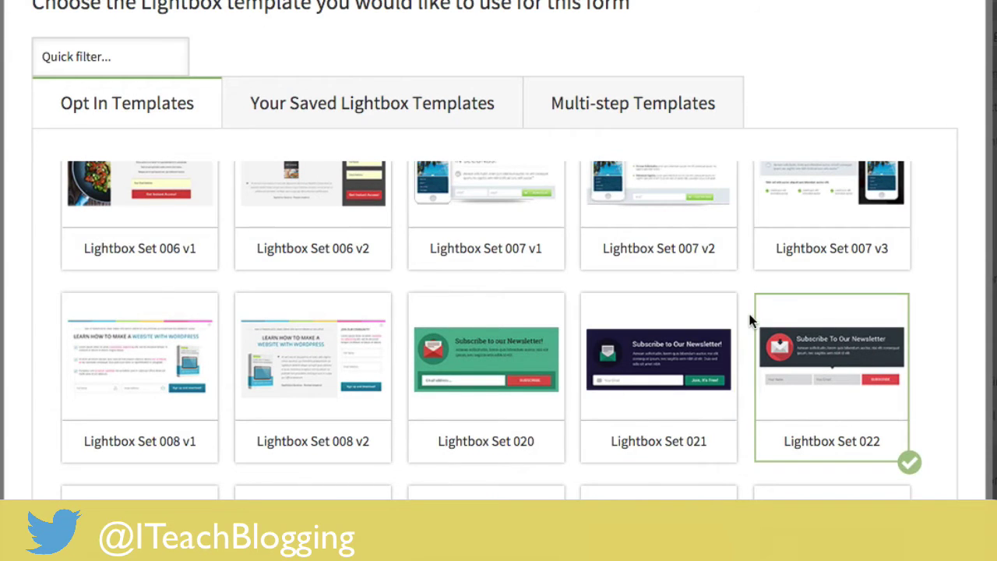
# - Look through the remaining Lightbox templates and apply the selected Lightbox Set 022 template to the form
pyautogui.scroll(-3, 750, 319)
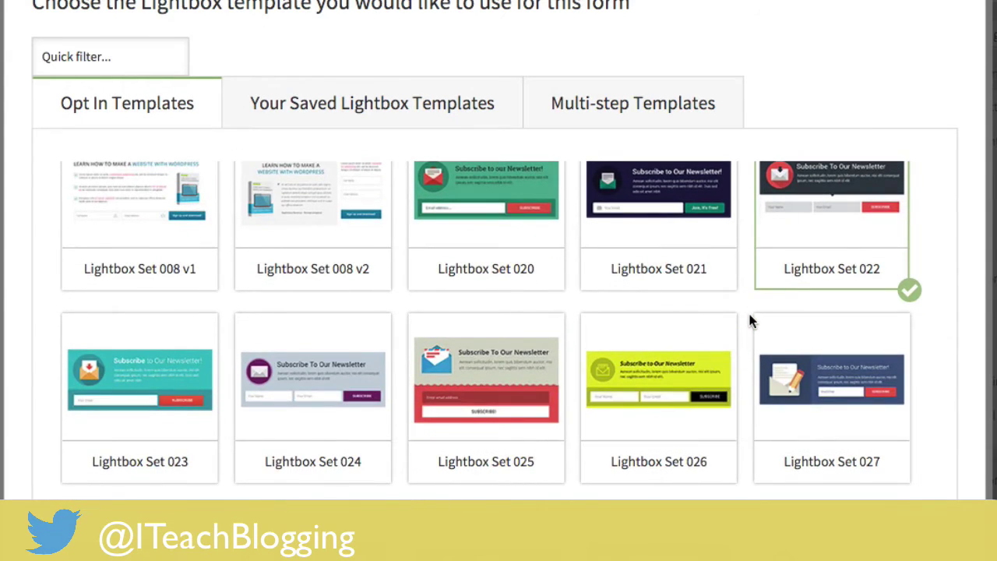
pyautogui.scroll(-6, 748, 311)
pyautogui.scroll(-5, 488, 260)
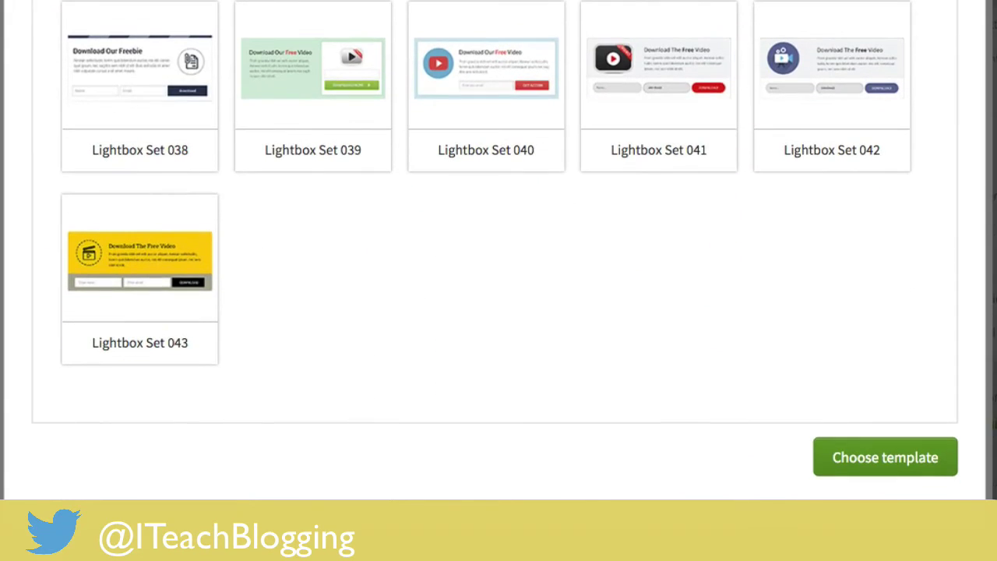
pyautogui.scroll(10, 755, 320)
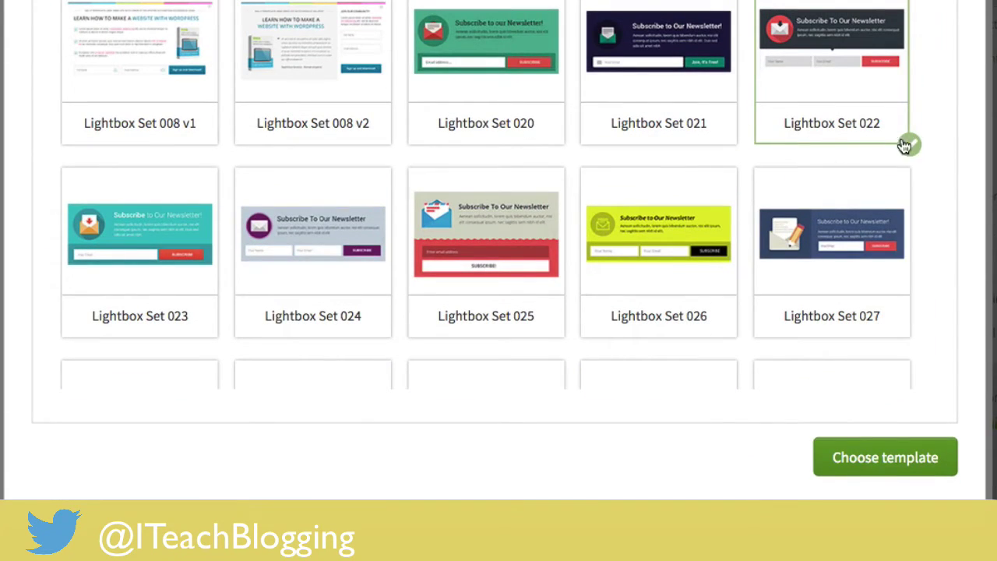
pyautogui.click(901, 474)
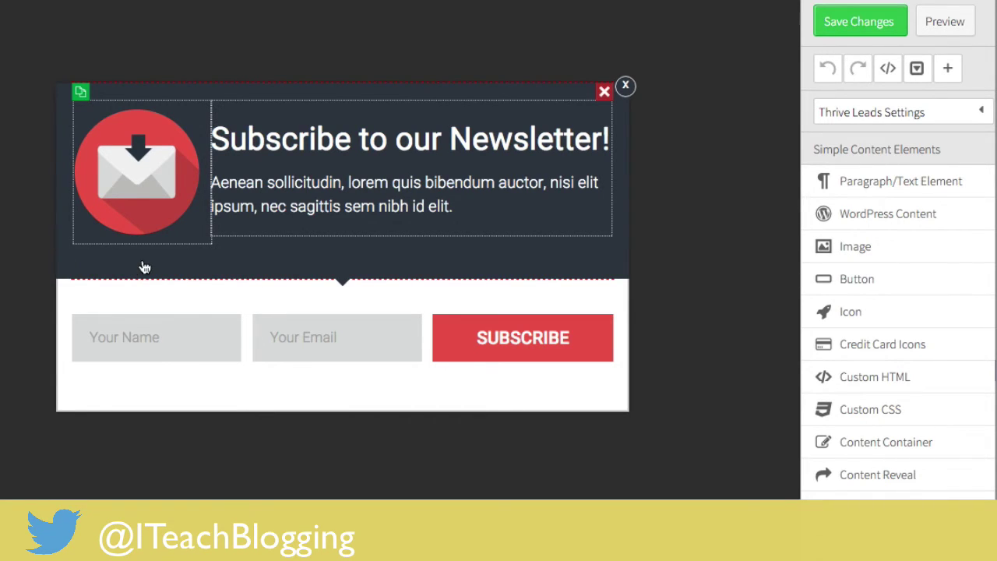
# - Open the header content box's options and try the default green and orange colours before applying purple
pyautogui.click(110, 265)
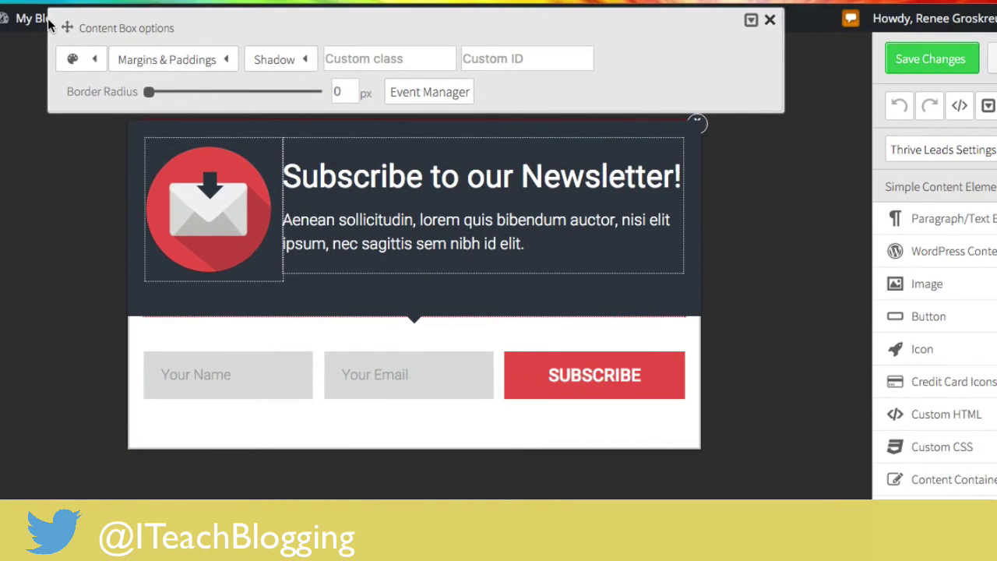
pyautogui.click(81, 60)
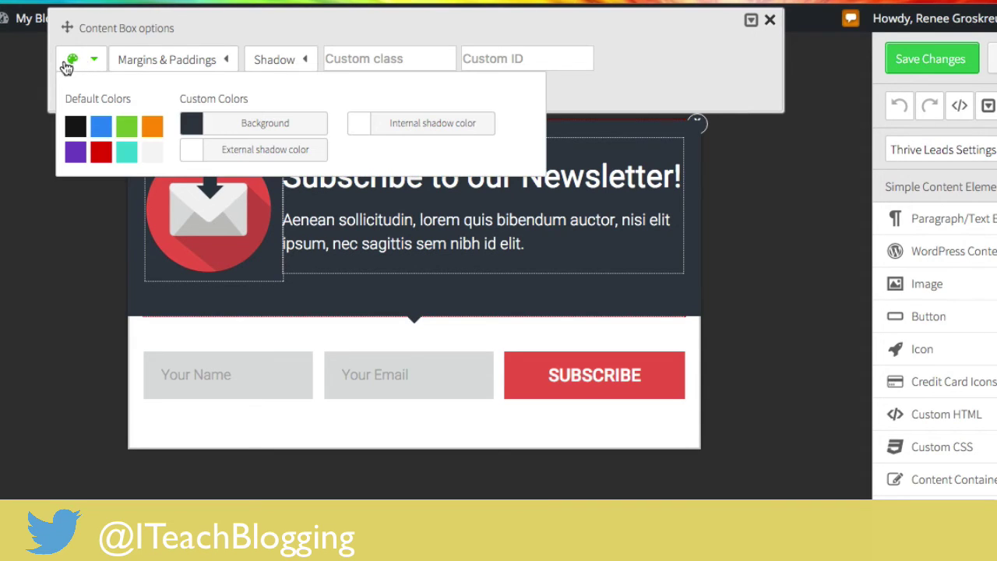
pyautogui.click(127, 128)
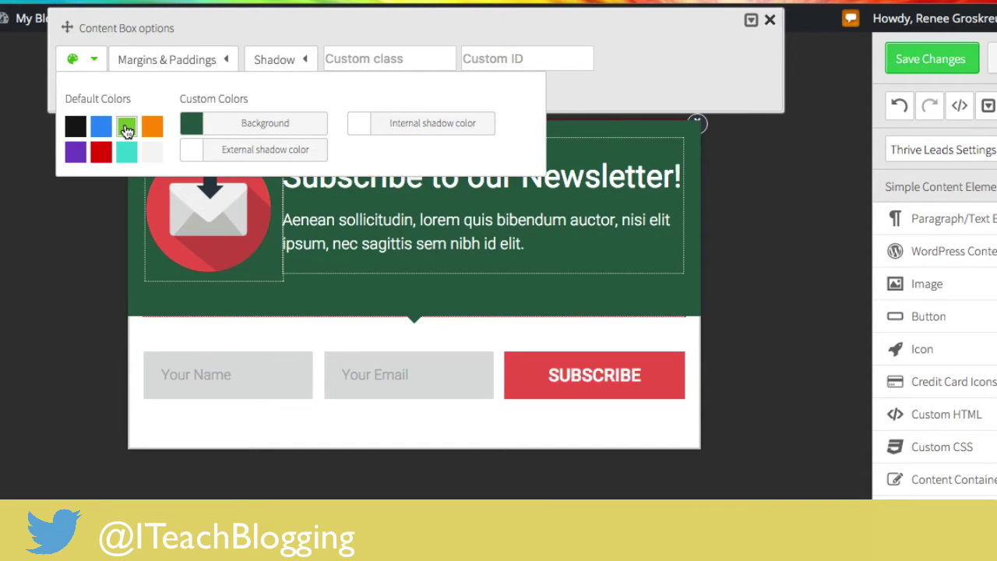
pyautogui.click(152, 128)
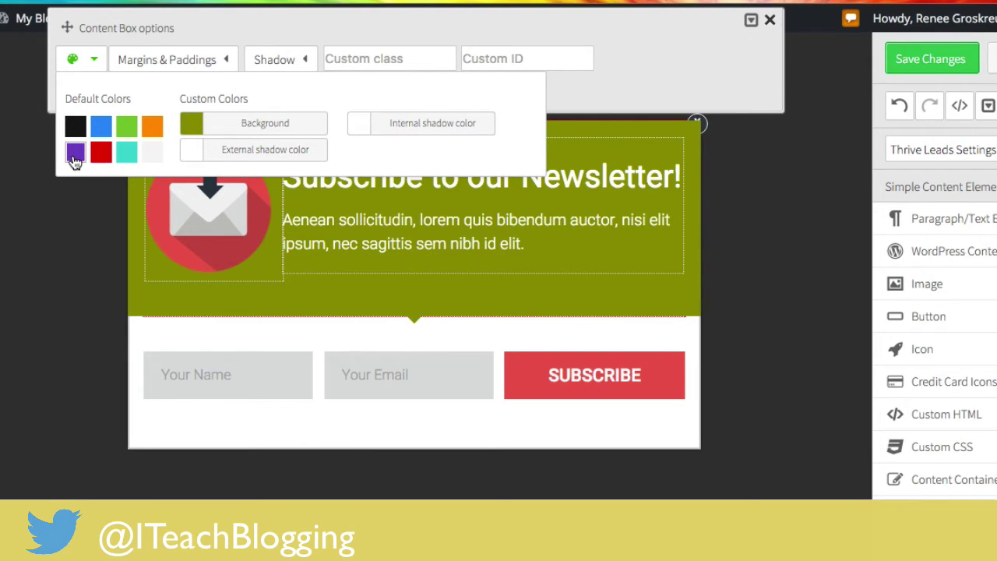
pyautogui.click(75, 156)
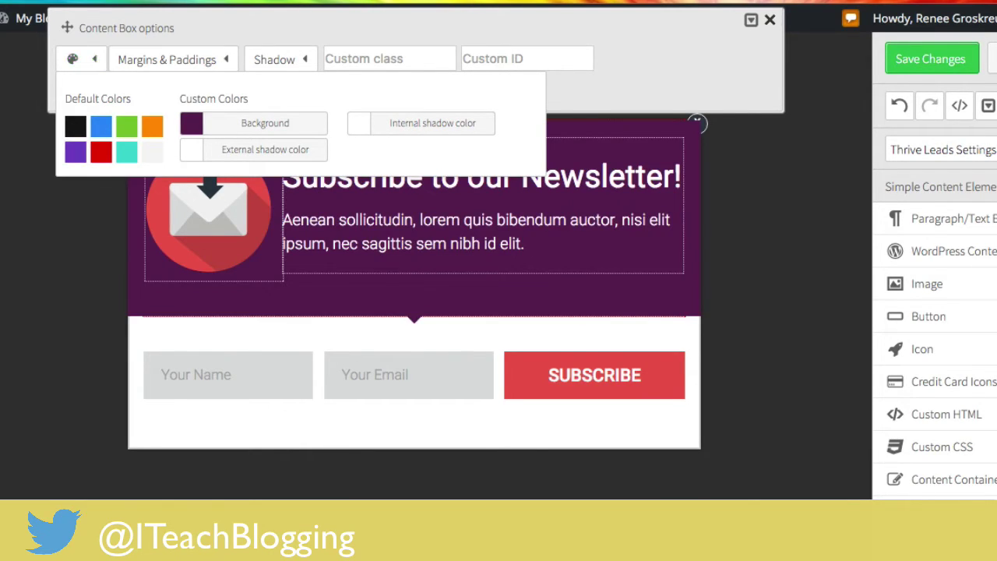
# - Move the Content Box options away from the header and open the custom background colour picker
pyautogui.click(258, 128)
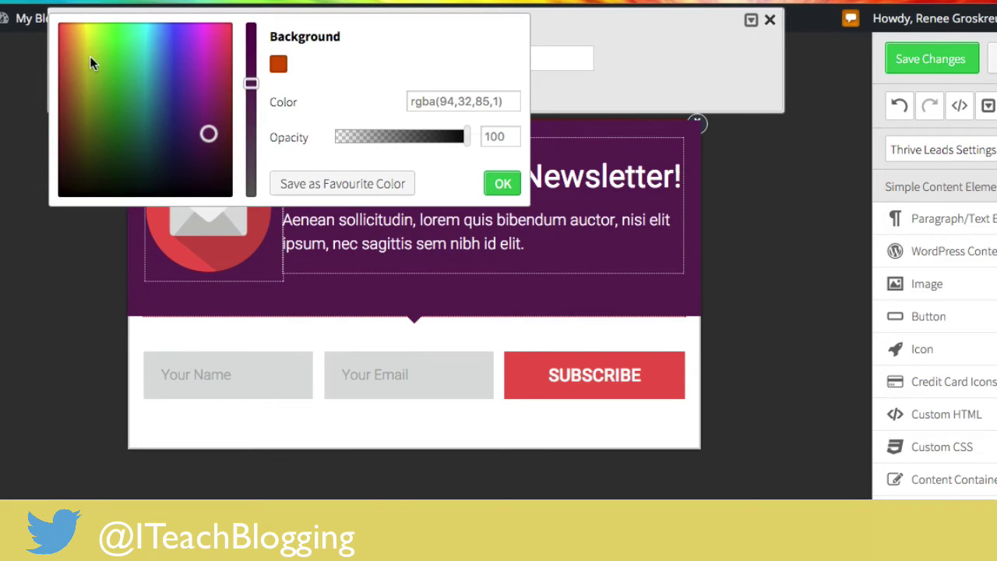
pyautogui.click(677, 56)
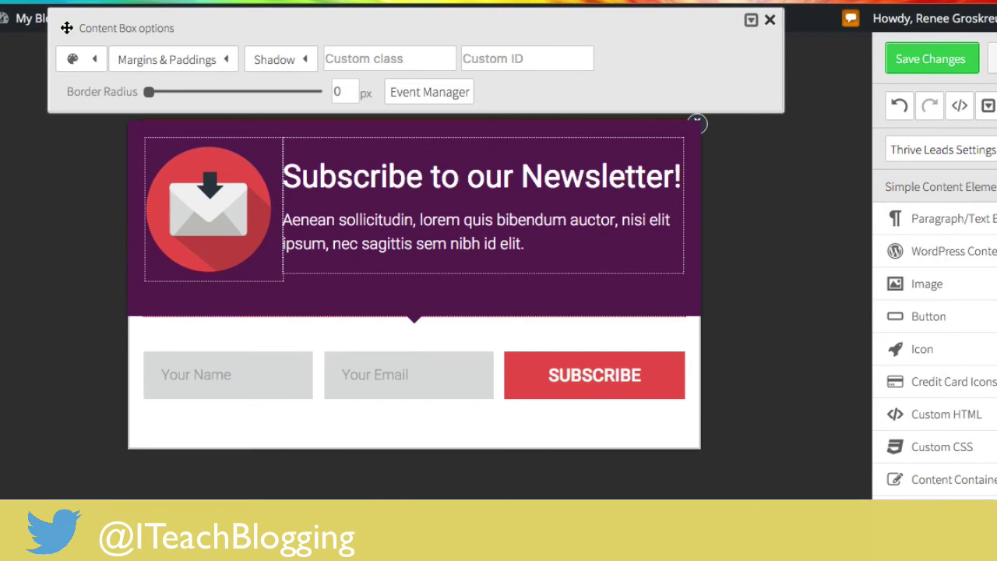
pyautogui.moveTo(66, 28); pyautogui.dragTo(62, 359)
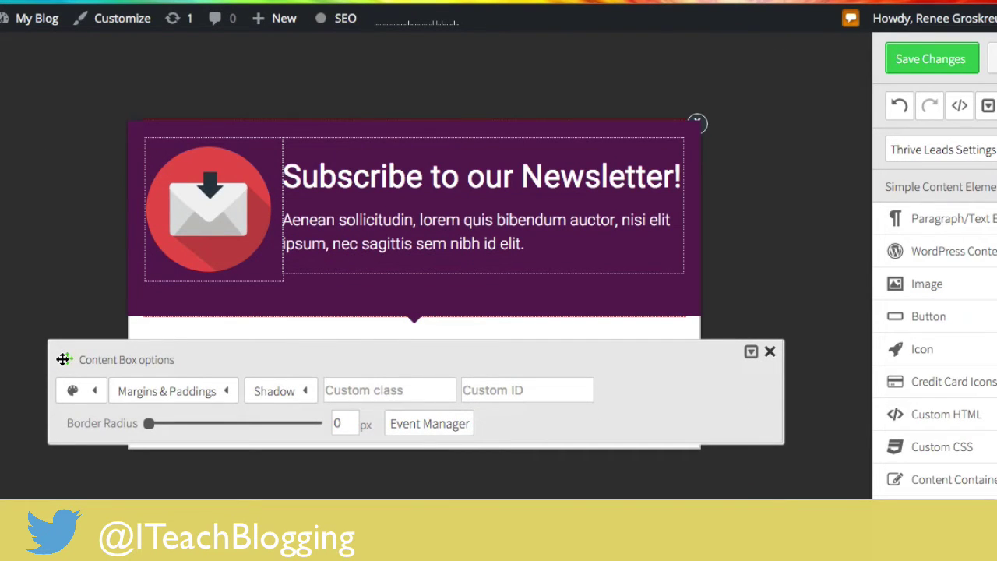
pyautogui.click(92, 404)
pyautogui.click(234, 456)
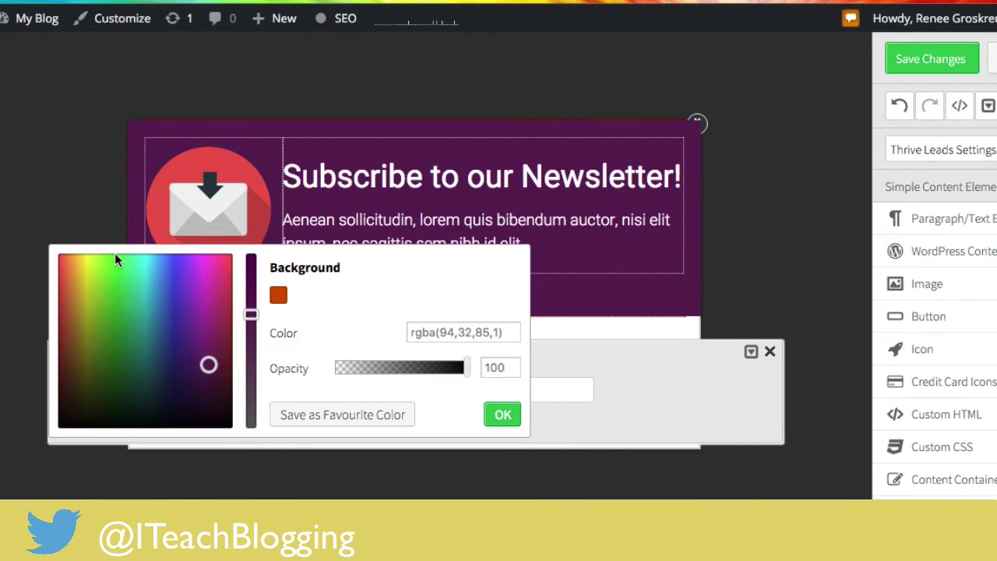
pyautogui.click(503, 414)
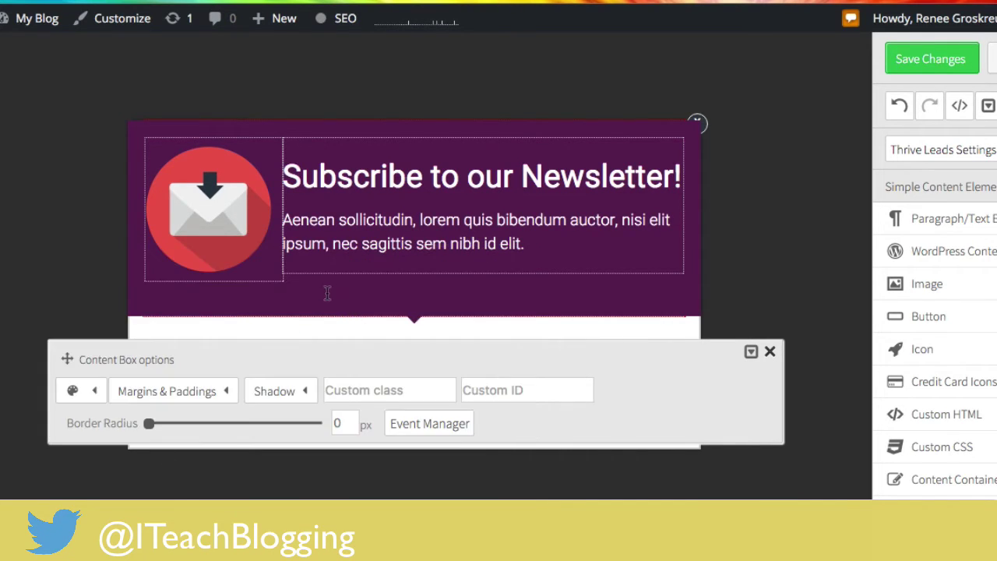
pyautogui.moveTo(233, 360); pyautogui.dragTo(251, 429)
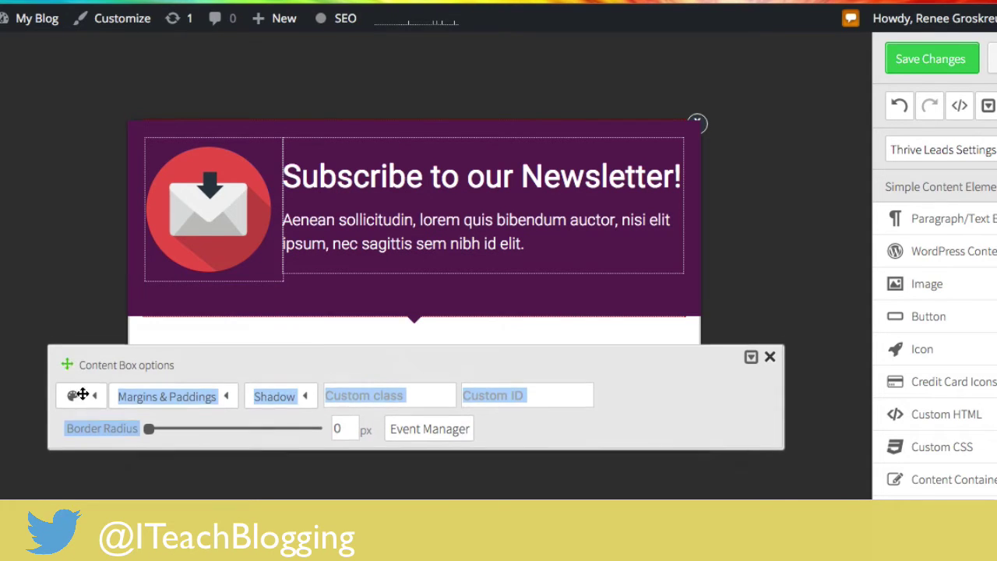
pyautogui.moveTo(69, 359); pyautogui.dragTo(91, 416)
pyautogui.click(94, 448)
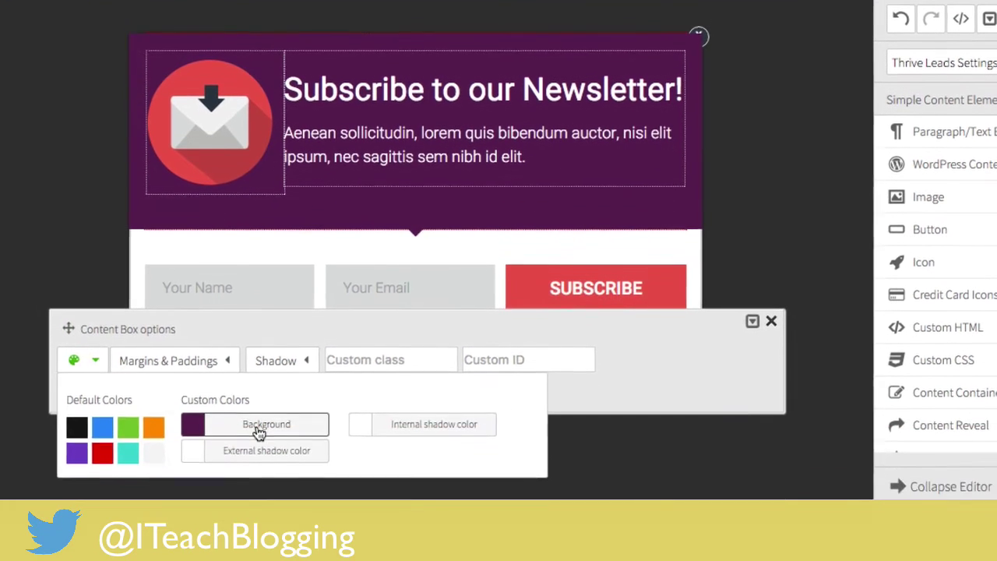
pyautogui.click(257, 421)
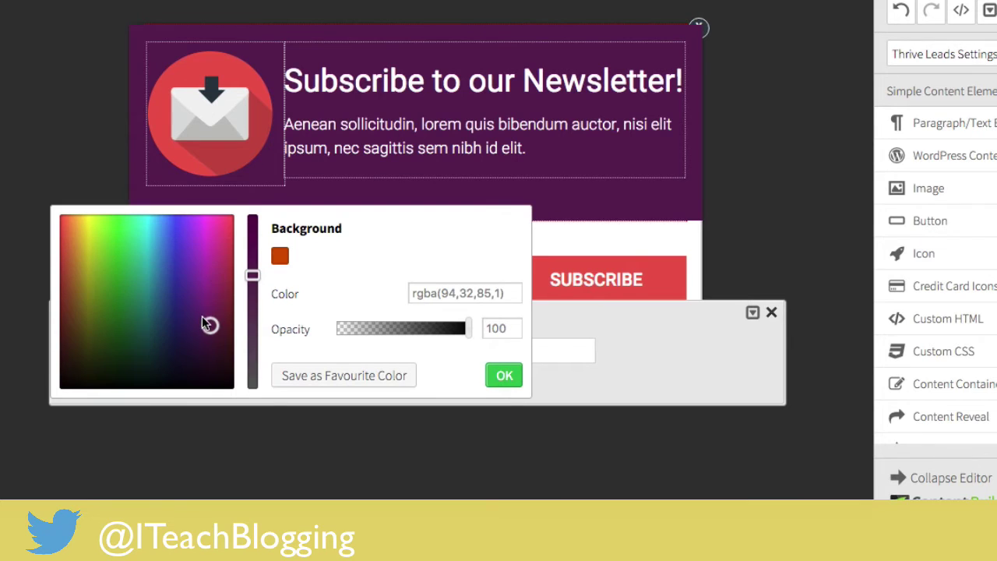
# - Try a custom teal background, rgba(44,147,144,1), and the saved favourite orange on the header content box
pyautogui.moveTo(210, 325); pyautogui.dragTo(144, 287)
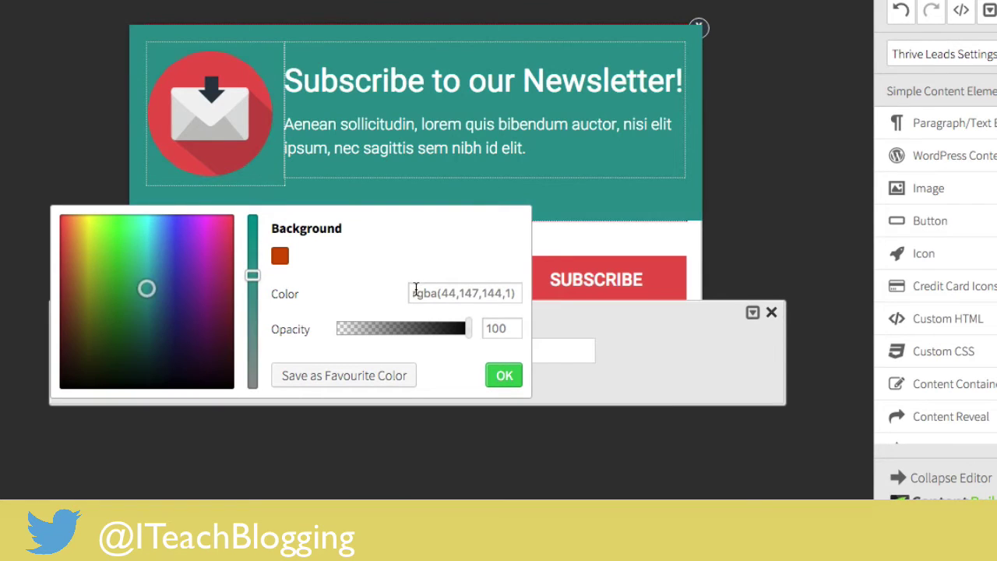
pyautogui.click(421, 290)
pyautogui.tripleClick(421, 290)
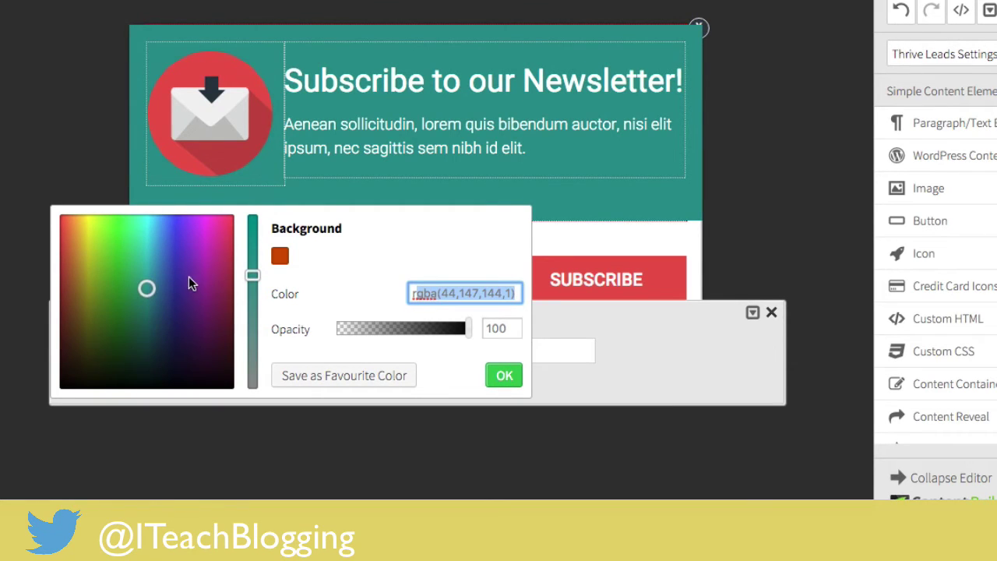
pyautogui.click(281, 257)
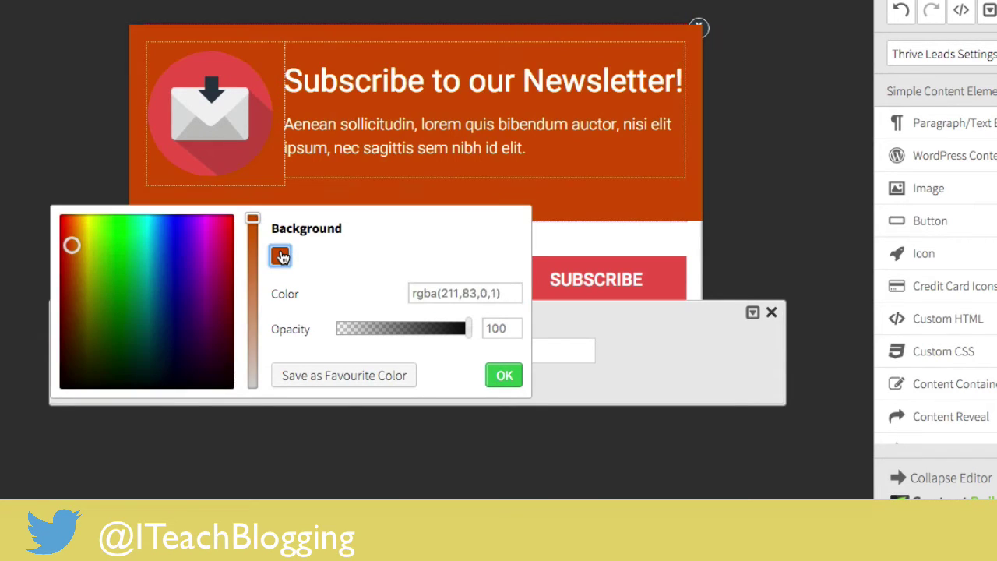
# - Set the header content box's background to bright green, rgba(0,198,109,1), and save it as a favourite colour
pyautogui.click(356, 265)
pyautogui.moveTo(73, 247); pyautogui.dragTo(134, 254)
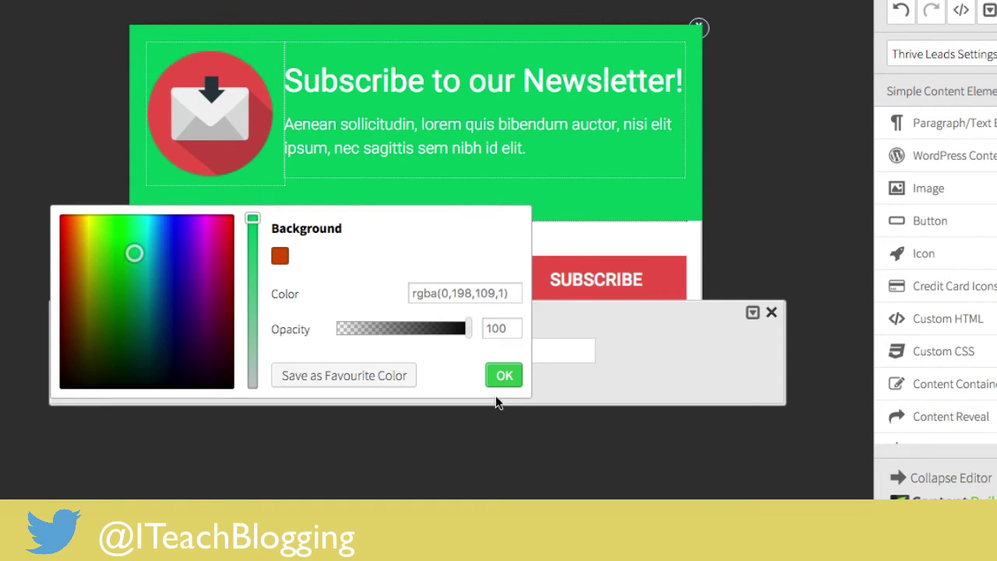
pyautogui.click(349, 378)
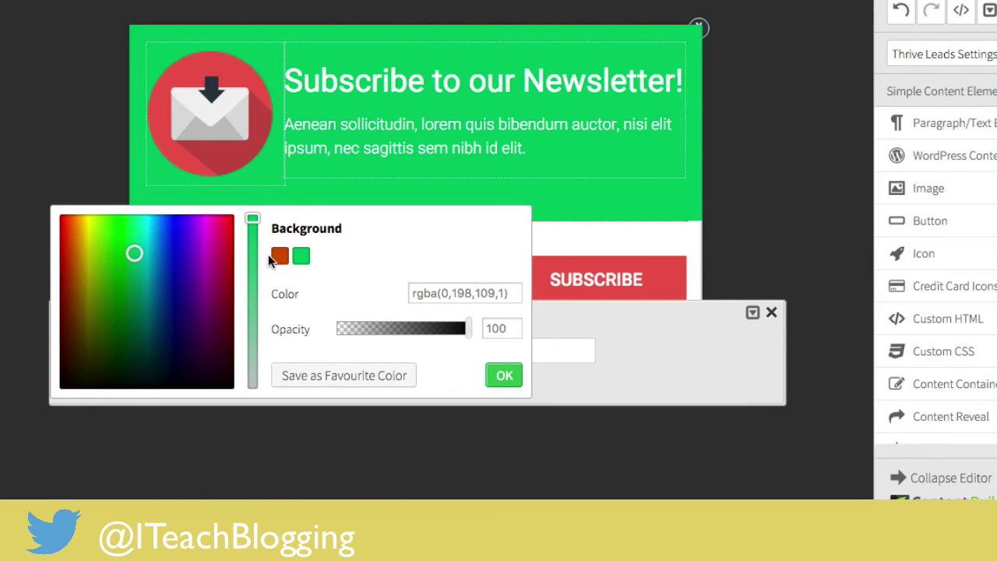